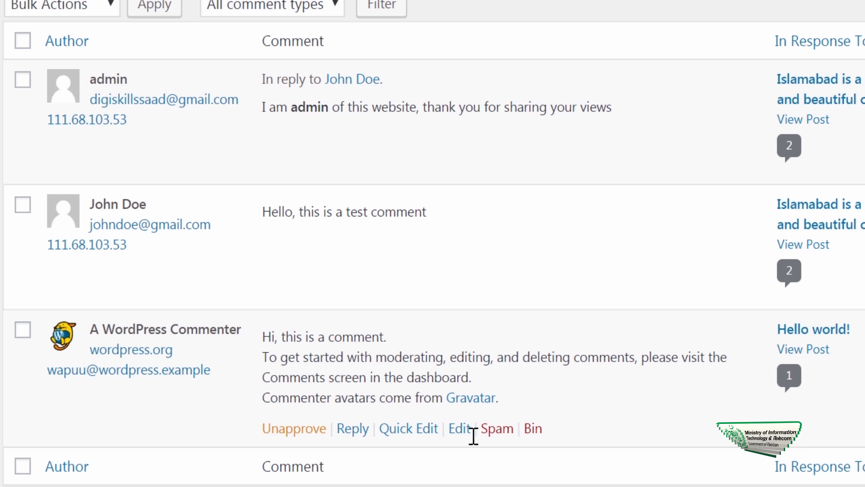
{"action": "left_click", "coordinate": [408, 429]}
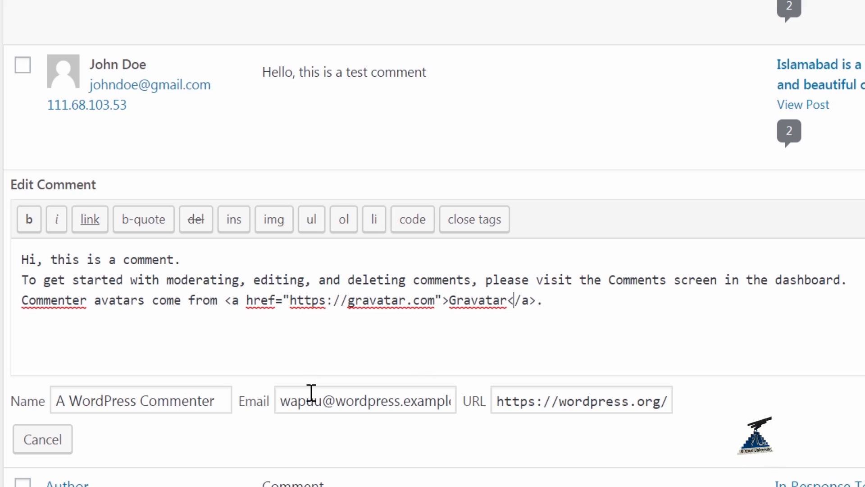
{"action": "left_click", "coordinate": [398, 300]}
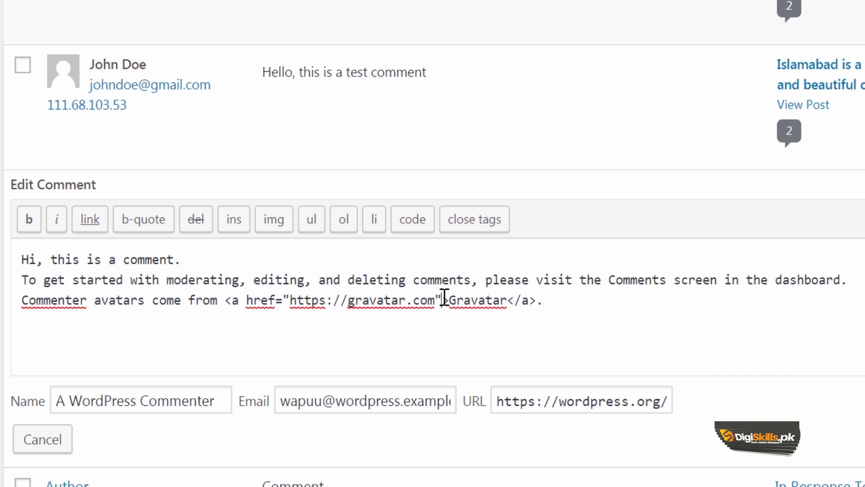
{"action": "left_click_drag", "start_coordinate": [450, 301], "coordinate": [295, 331]}
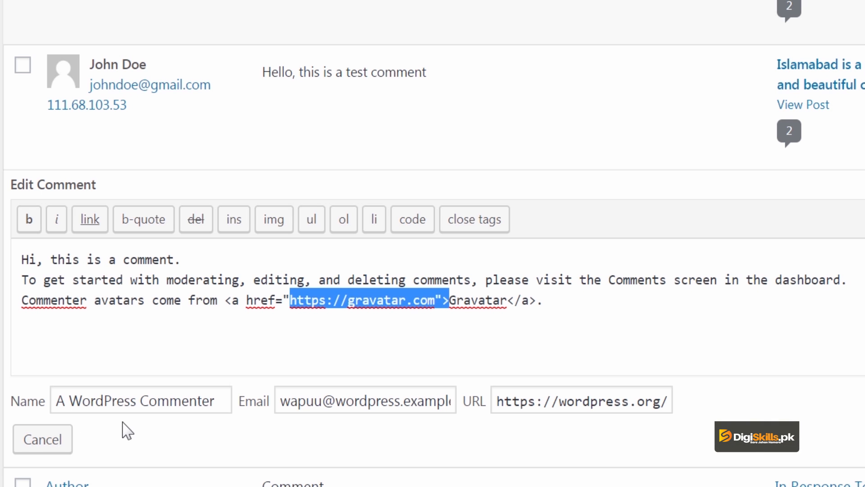
{"action": "left_click", "coordinate": [22, 442]}
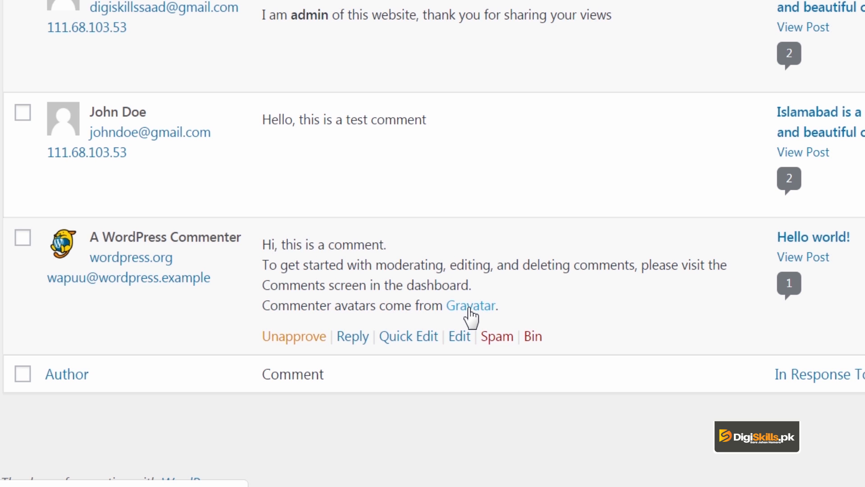
- Quick-edit the WordPress Commenter's comment to strip the gravatar.com link markup around "Gravatar" and update the comment
{"action": "left_click", "coordinate": [423, 337]}
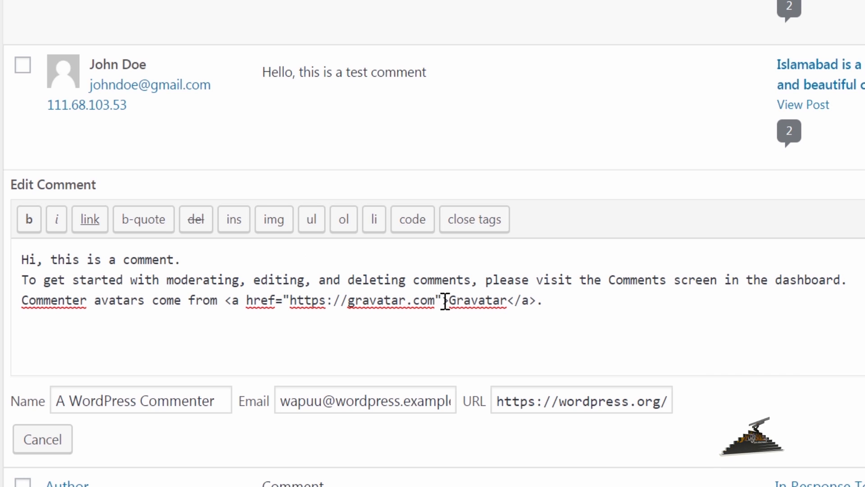
{"action": "left_click_drag", "start_coordinate": [446, 302], "coordinate": [336, 309]}
{"action": "key", "text": "BackSpace"}
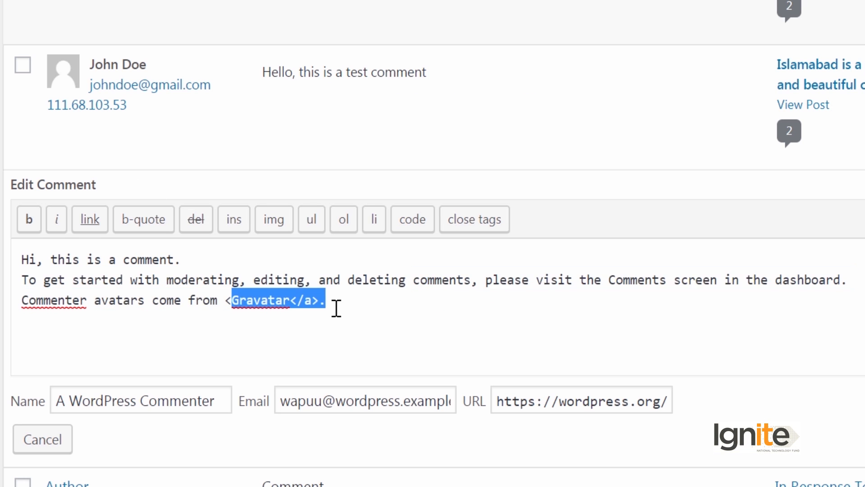
{"action": "left_click", "coordinate": [318, 302]}
{"action": "key", "text": "BackSpace"}
{"action": "key", "text": "BackSpace"}
{"action": "key", "text": "BackSpace"}
{"action": "key", "text": "BackSpace"}
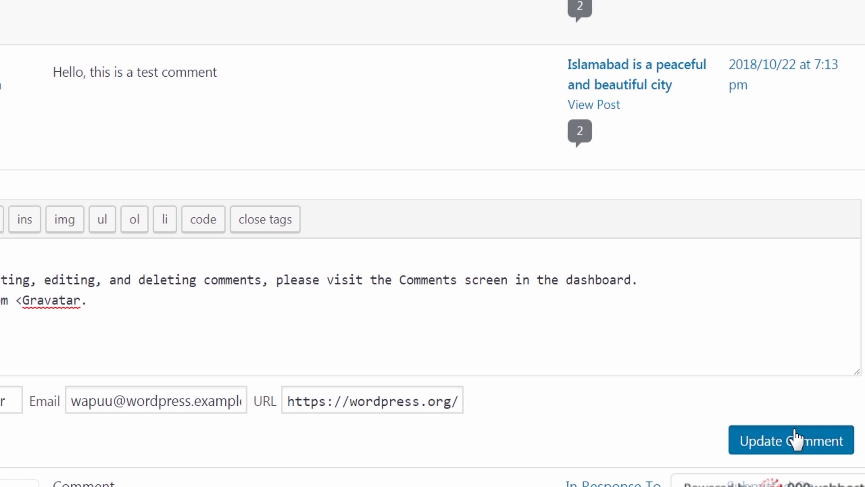
{"action": "left_click", "coordinate": [797, 441]}
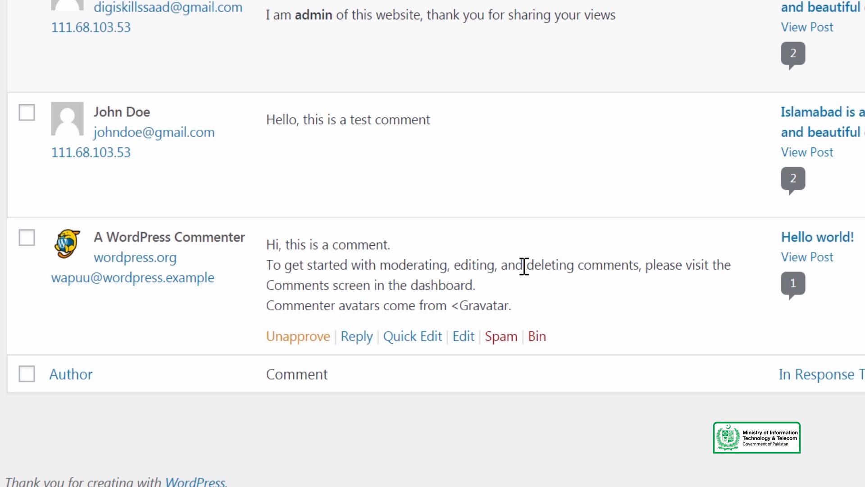
- Open the same comment in the full editor and remove the stray "<" before "Gravatar"
{"action": "left_click", "coordinate": [462, 335]}
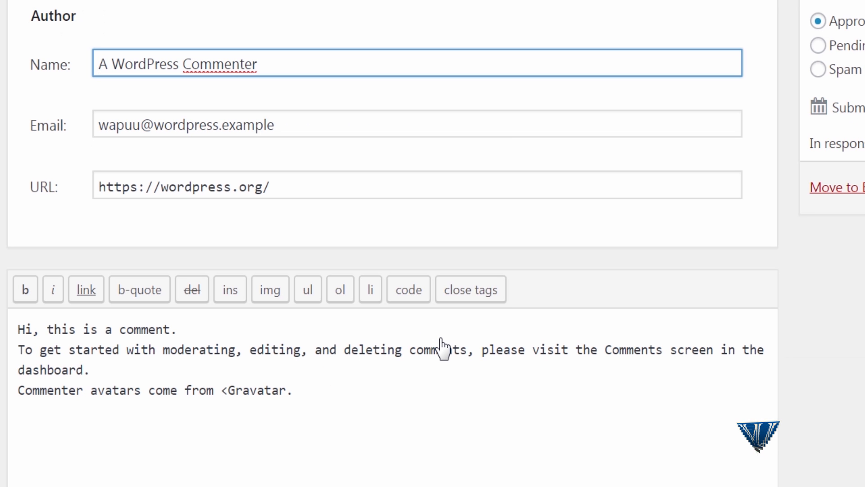
{"action": "left_click", "coordinate": [362, 386]}
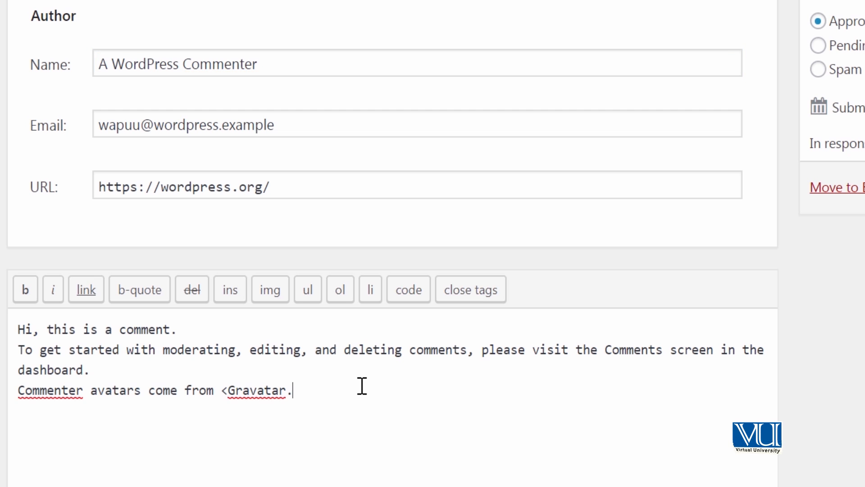
{"action": "scroll", "coordinate": [362, 385], "scroll_direction": "down", "scroll_amount": 3}
{"action": "scroll", "coordinate": [519, 302], "scroll_direction": "up", "scroll_amount": 3}
{"action": "scroll", "coordinate": [519, 301], "scroll_direction": "up", "scroll_amount": 1}
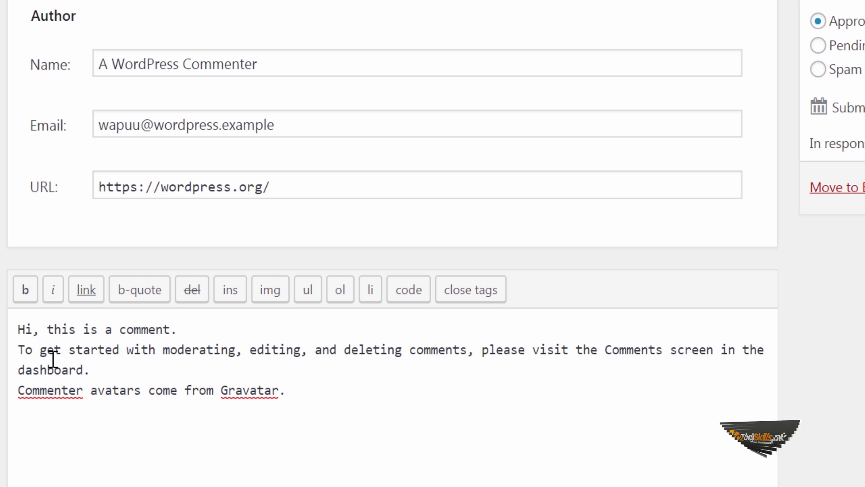
- Format the comment: block-quote the "To get started…" sentence, make "comment" bold and "this" italic
{"action": "left_click_drag", "start_coordinate": [92, 370], "coordinate": [13, 350]}
{"action": "left_click", "coordinate": [129, 292]}
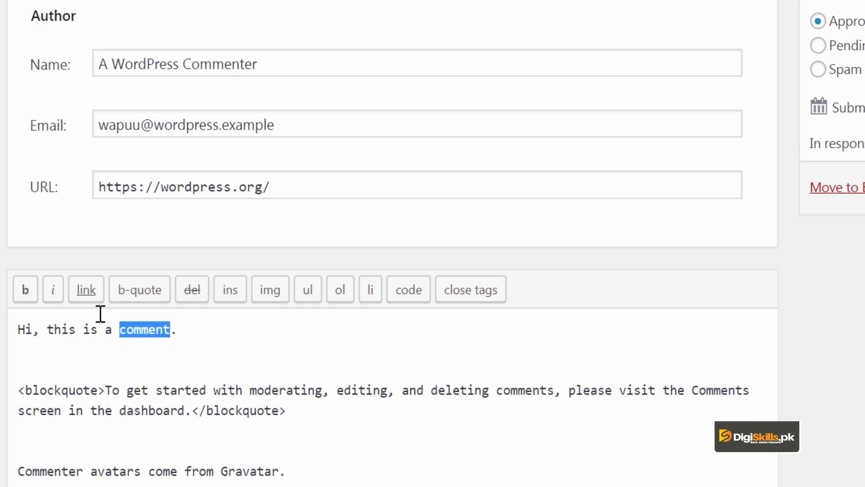
{"action": "left_click", "coordinate": [18, 291]}
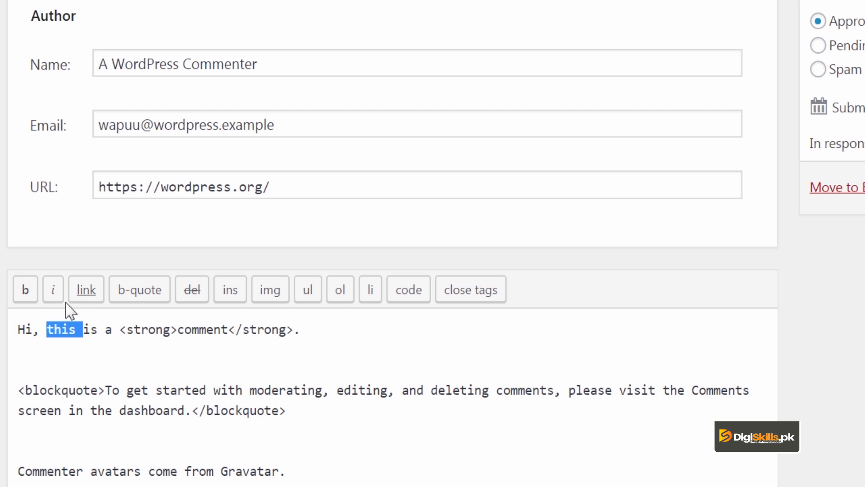
{"action": "left_click", "coordinate": [53, 289]}
- Clear the comment author's URL, set the author name to "Pakistan commentor" and update the comment
{"action": "left_click", "coordinate": [321, 185]}
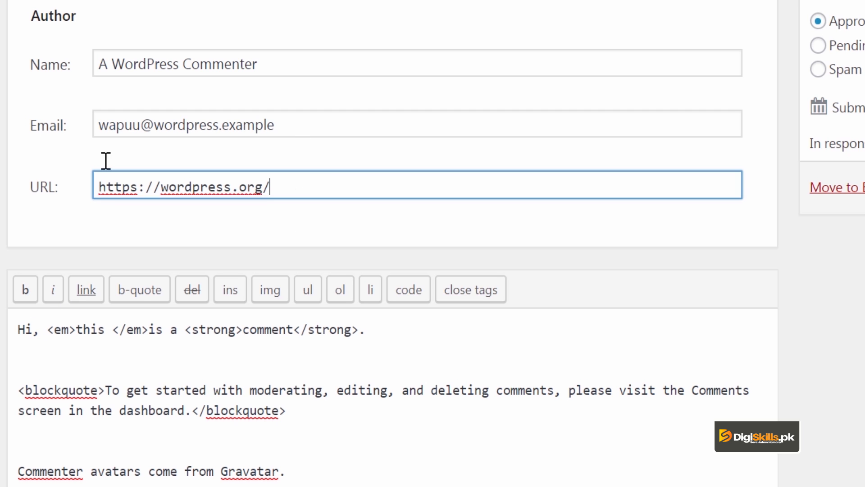
{"action": "key", "text": "ctrl+a"}
{"action": "key", "text": "BackSpace"}
{"action": "left_click_drag", "start_coordinate": [299, 67], "coordinate": [75, 62]}
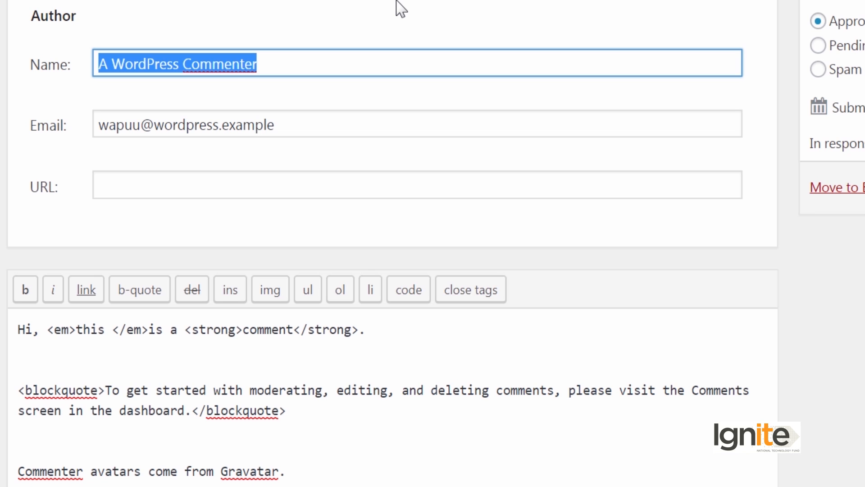
{"action": "type", "text": "Pakistan commentor"}
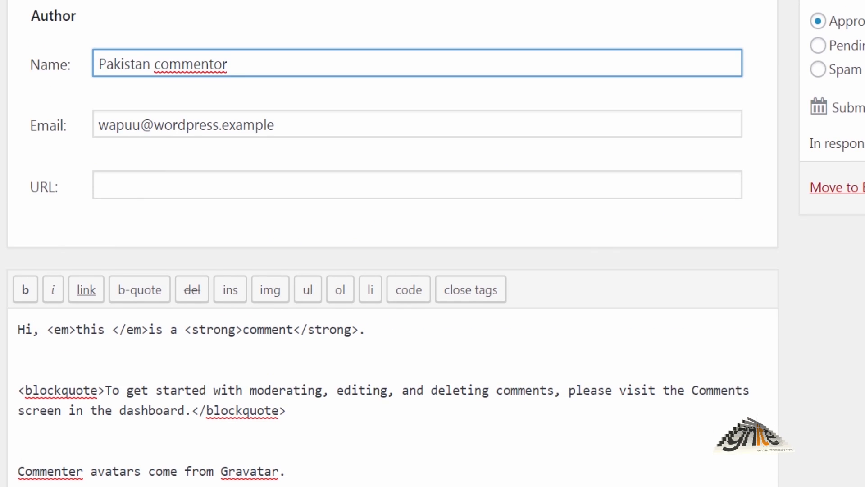
{"action": "left_click", "coordinate": [814, 196]}
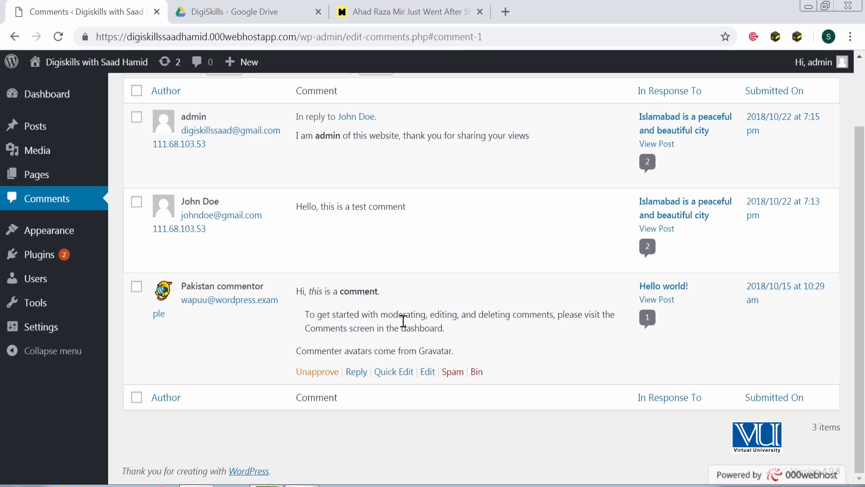
- Search the new plugins for "simple comment editing" and install Simple Comment Editing
{"action": "mouse_move", "coordinate": [101, 257]}
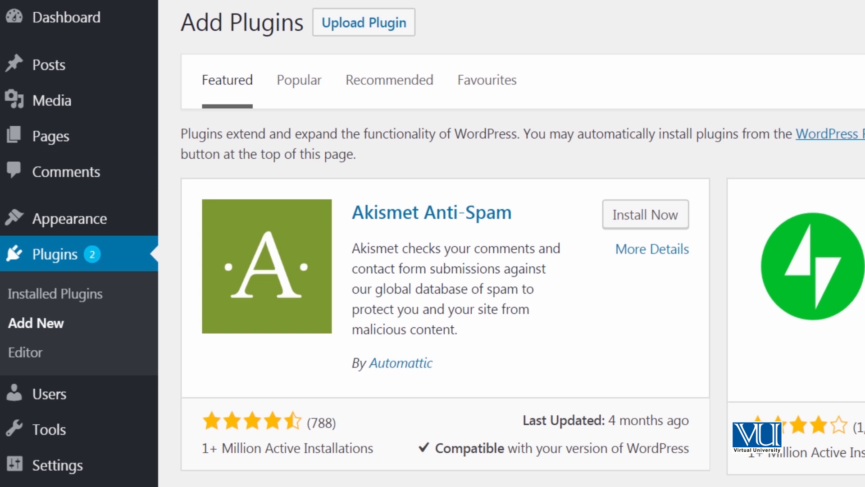
{"action": "left_click", "coordinate": [743, 80]}
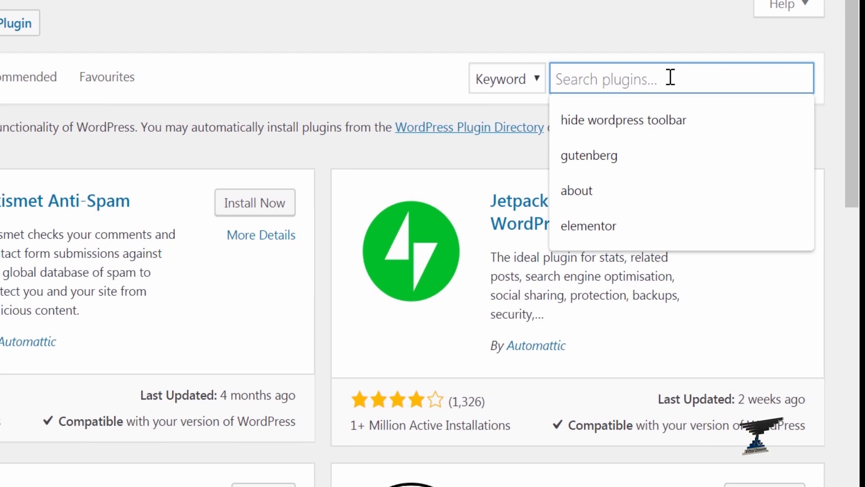
{"action": "type", "text": "simple comme"}
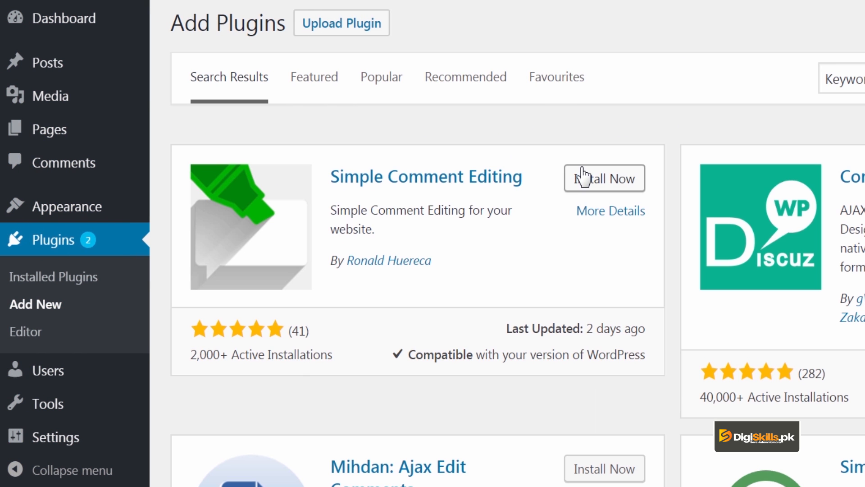
{"action": "left_click", "coordinate": [583, 170]}
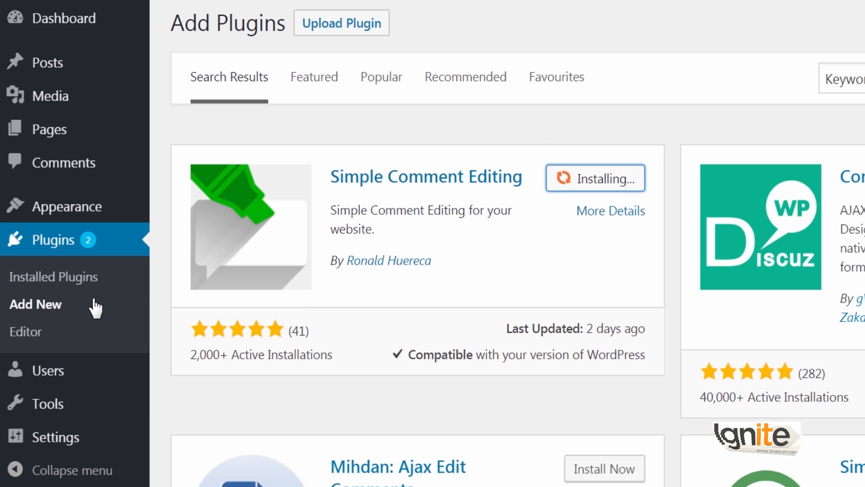
- Open the installed plugins list in a new browser tab and activate Simple Comment Editing in the original one
{"action": "right_click", "coordinate": [102, 282]}
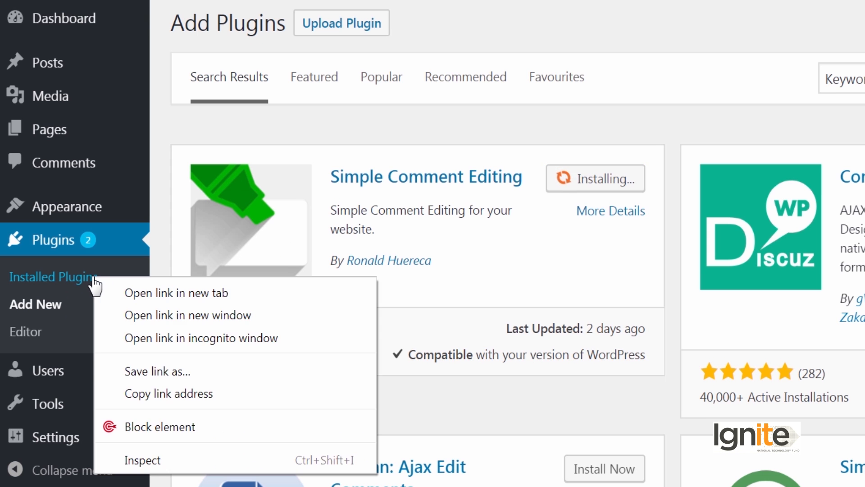
{"action": "left_click", "coordinate": [118, 292]}
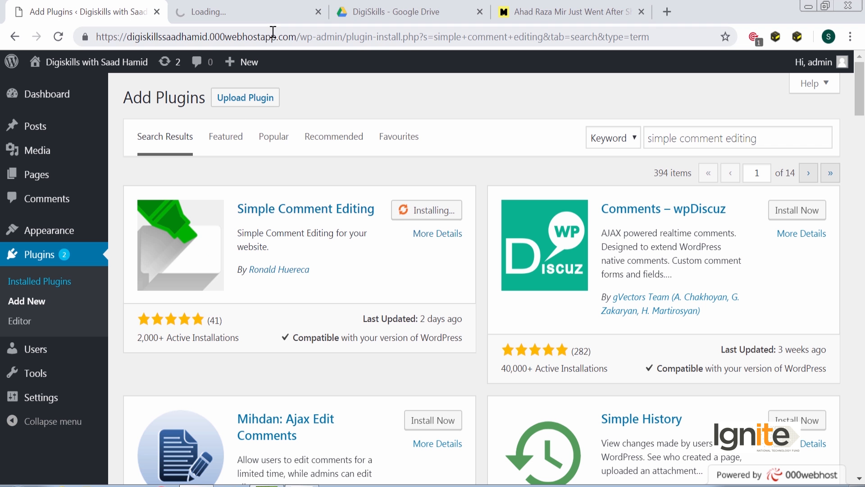
{"action": "left_click", "coordinate": [271, 18]}
{"action": "left_click", "coordinate": [131, 14]}
{"action": "left_click", "coordinate": [453, 224]}
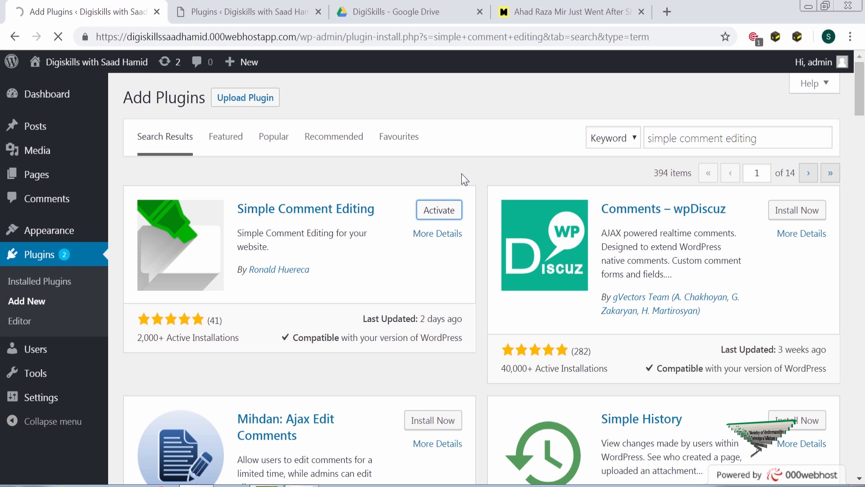
- Visit the live site in the second browser tab and open the comments of the "Islamabad is a peaceful and beautiful city" post
{"action": "left_click", "coordinate": [278, 21]}
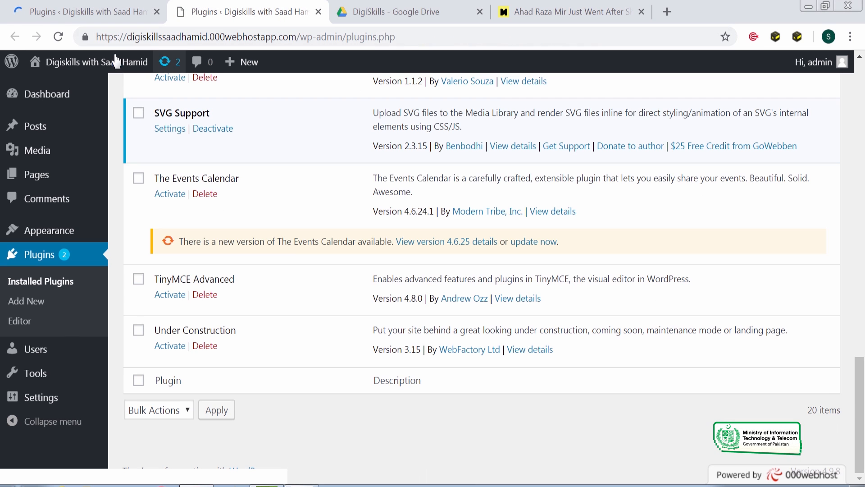
{"action": "left_click", "coordinate": [171, 62]}
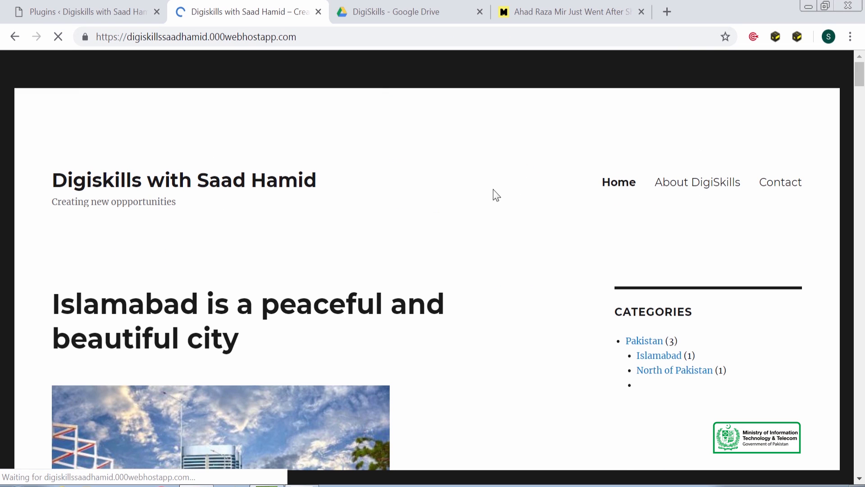
{"action": "left_click", "coordinate": [408, 315]}
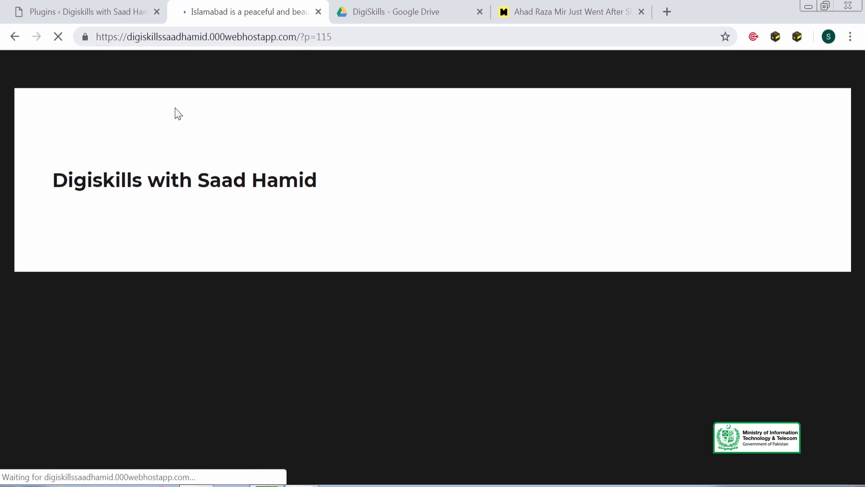
{"action": "scroll", "coordinate": [333, 383], "scroll_direction": "down", "scroll_amount": 10}
{"action": "scroll", "coordinate": [168, 363], "scroll_direction": "down", "scroll_amount": 2}
{"action": "scroll", "coordinate": [168, 367], "scroll_direction": "up", "scroll_amount": 5}
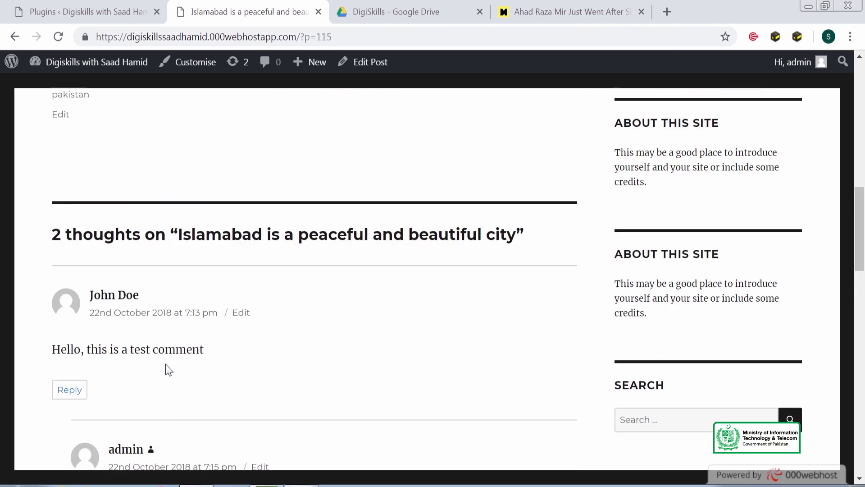
{"action": "scroll", "coordinate": [200, 388], "scroll_direction": "down", "scroll_amount": 5}
- Reply to the admin comment with "Hello this is me" followed by the author's full name, and post it
{"action": "left_click", "coordinate": [88, 414]}
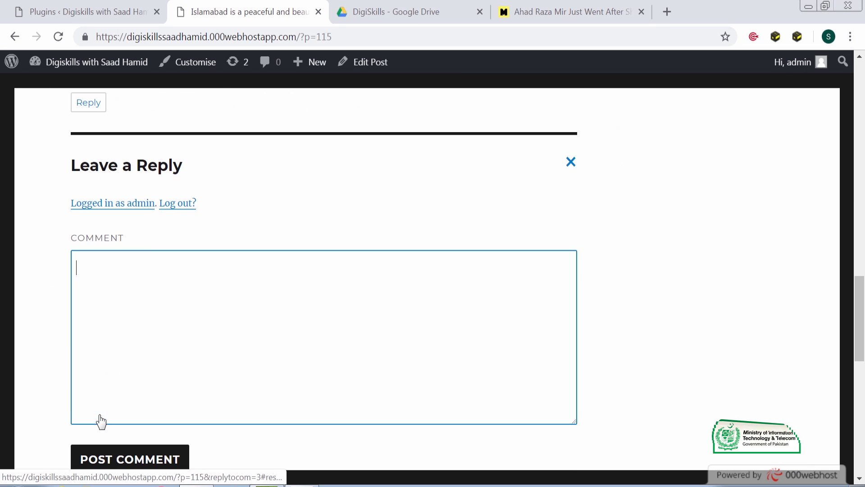
{"action": "scroll", "coordinate": [217, 341], "scroll_direction": "down", "scroll_amount": 5}
{"action": "scroll", "coordinate": [222, 342], "scroll_direction": "up", "scroll_amount": 5}
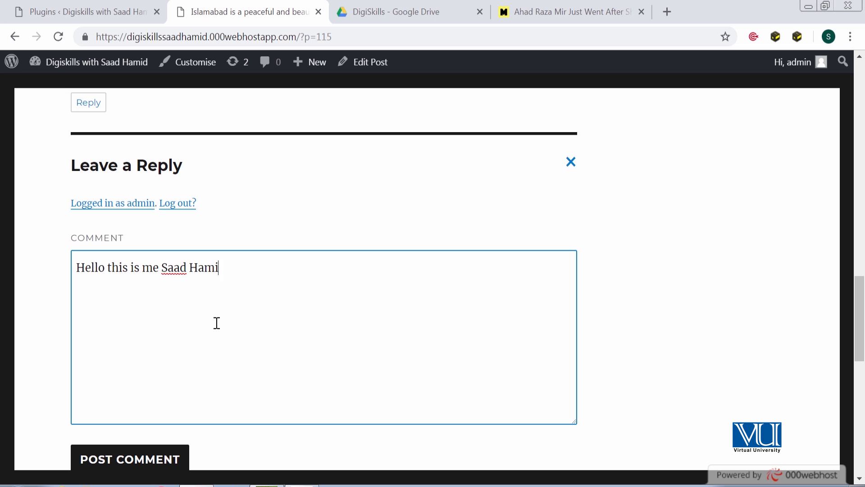
{"action": "left_click", "coordinate": [123, 468]}
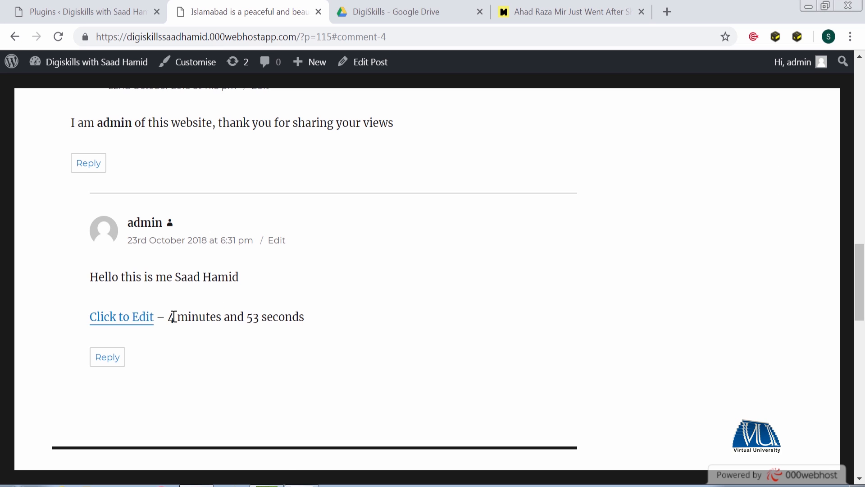
- Open the newly posted reply for inline editing, delete it and confirm the deletion
{"action": "left_click", "coordinate": [145, 324]}
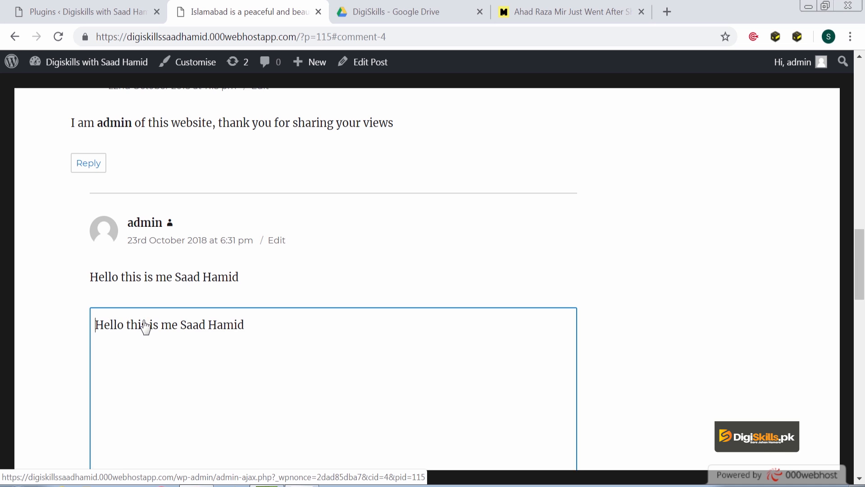
{"action": "scroll", "coordinate": [215, 348], "scroll_direction": "down", "scroll_amount": 5}
{"action": "scroll", "coordinate": [228, 348], "scroll_direction": "up", "scroll_amount": 3}
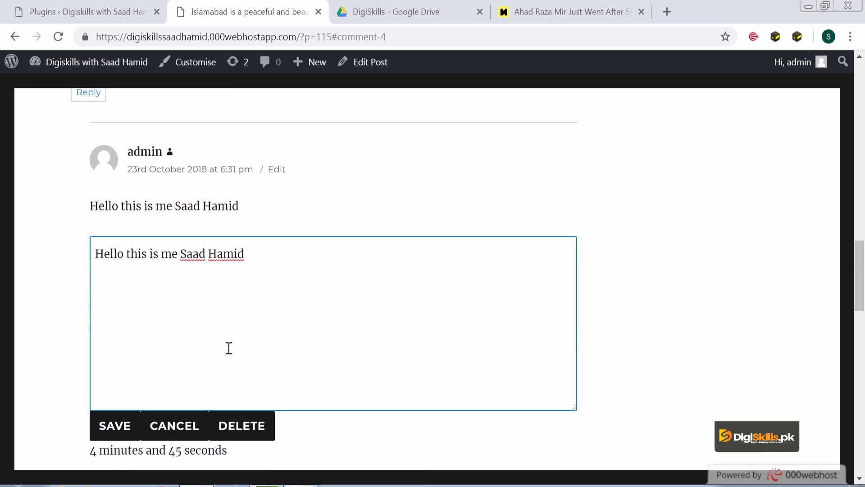
{"action": "left_click", "coordinate": [242, 425]}
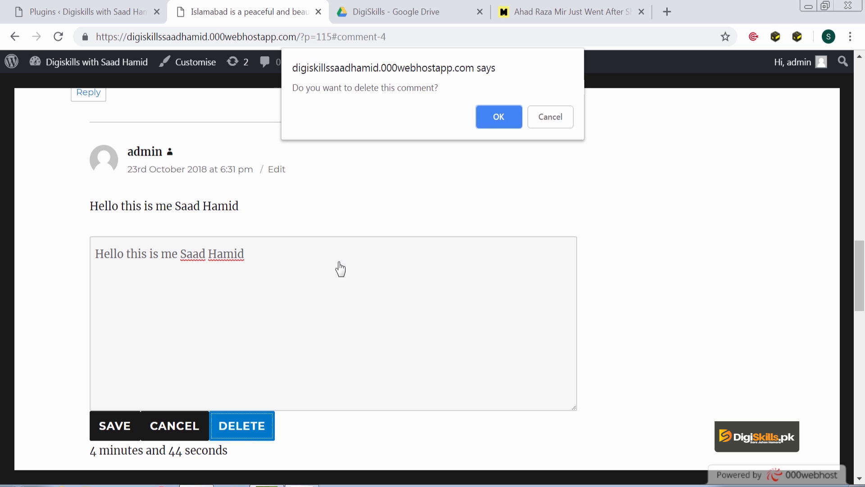
{"action": "left_click", "coordinate": [488, 124]}
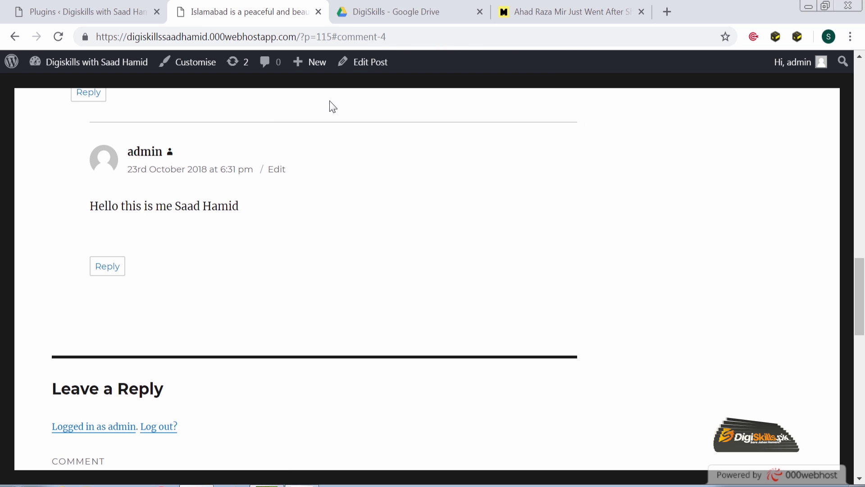